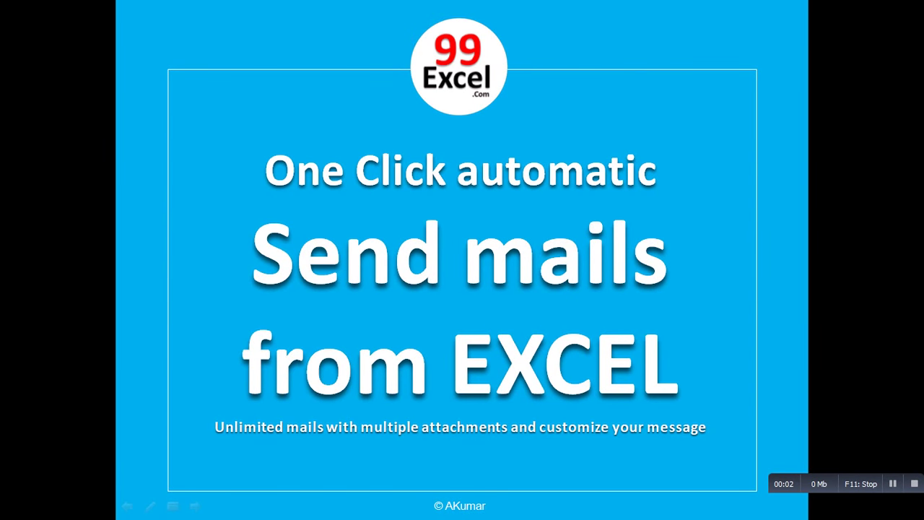
Switch from the PowerPoint title slide to the Auto Mail Scheduler workbook in Excel
key(alt+Tab)
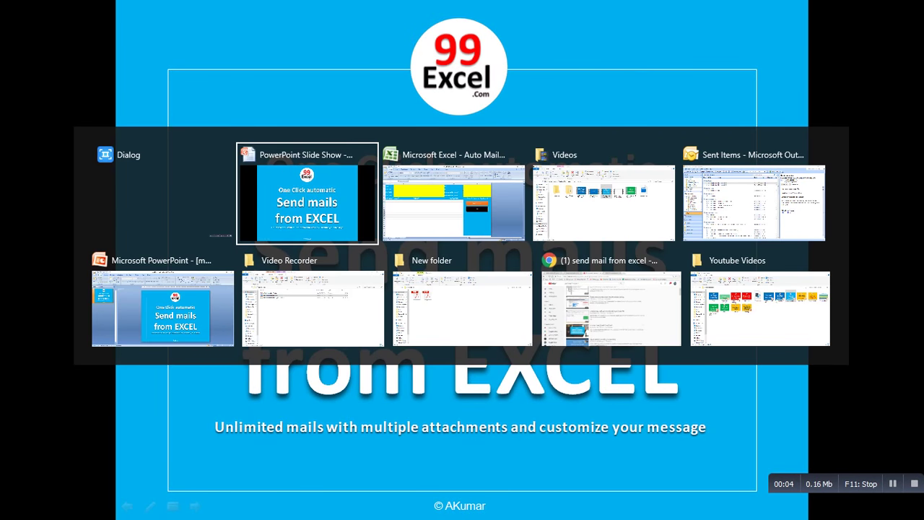
key(alt+Tab)
click(235, 137)
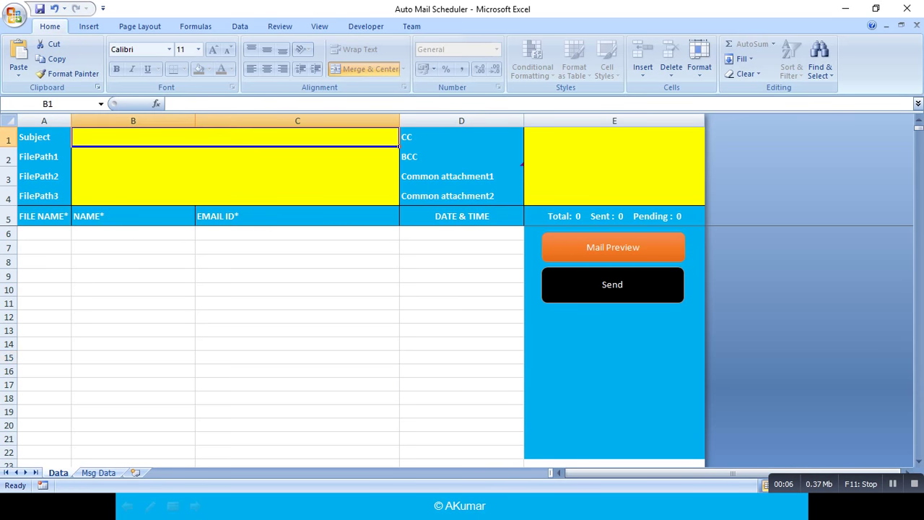
Enter 'your subject here' as the subject and paste the New folder path into FilePath1
text(your subject here)
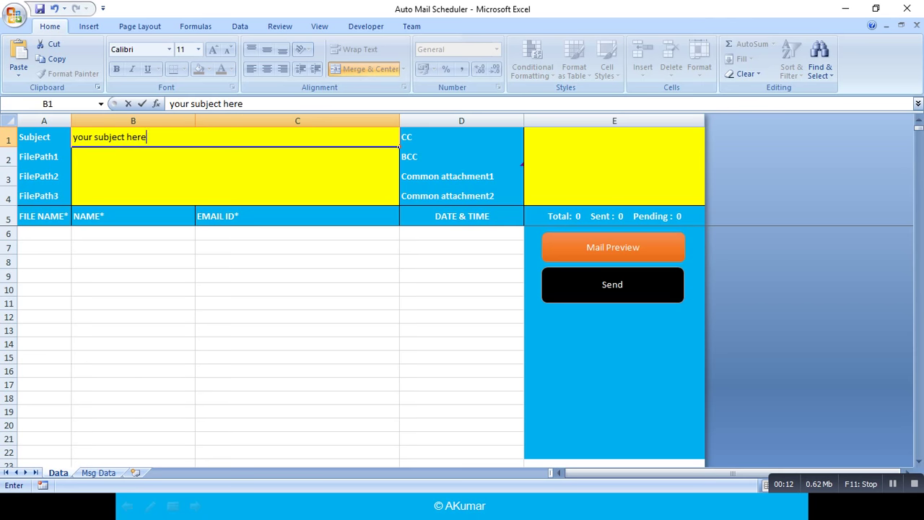
key(Return)
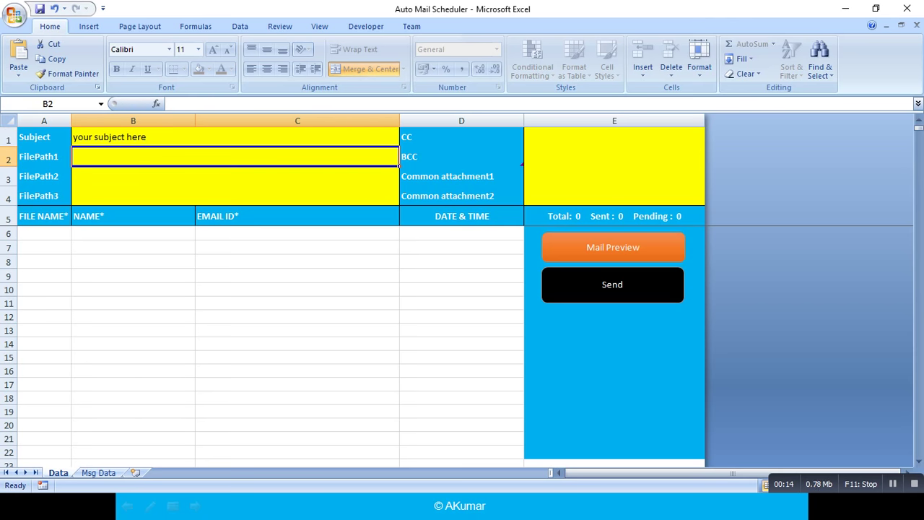
text(C:\Users\Hp\Desktop\New folder)
key(Return)
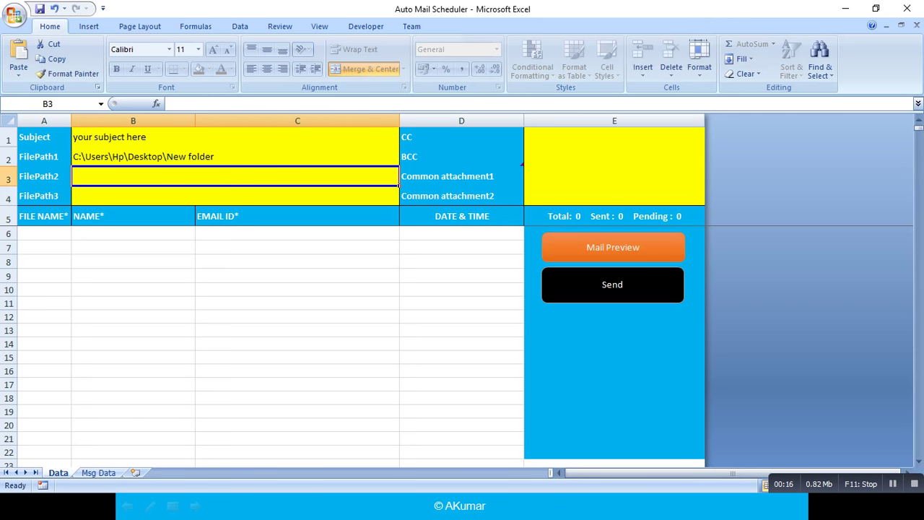
Type test text into FilePath2 and FilePath3, then clear both cells
text(here )
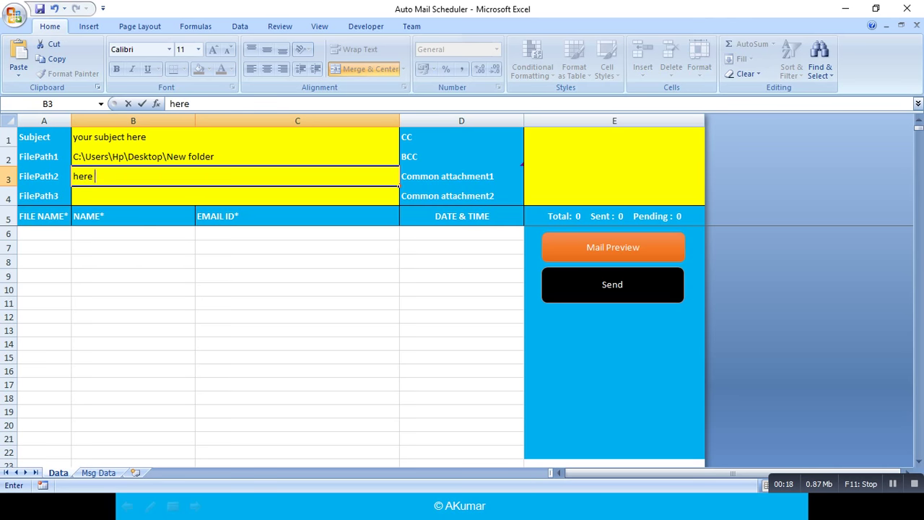
text(is your sc)
key(BackSpace)
text(ecound path)
key(Return)
text(this is thirt)
key(BackSpace)
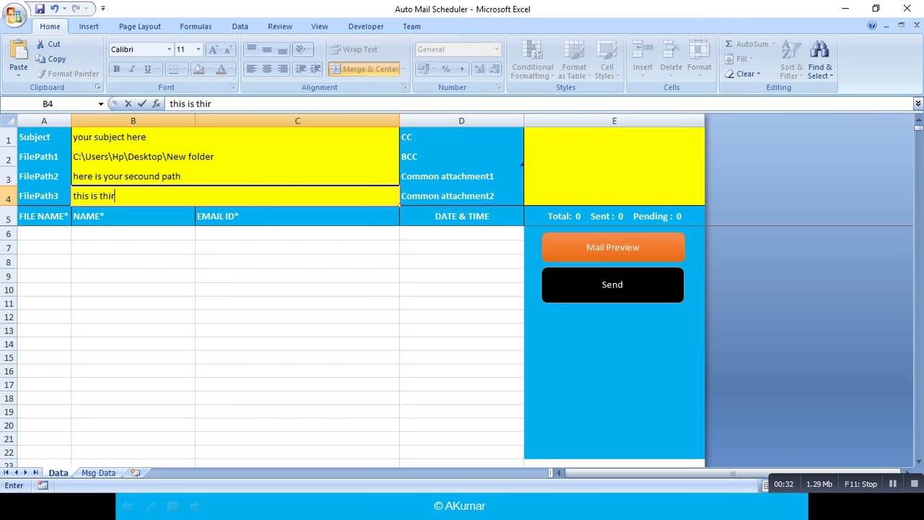
text(th one)
click(399, 195)
drag(393, 176, 393, 196)
key(Delete)
click(399, 166)
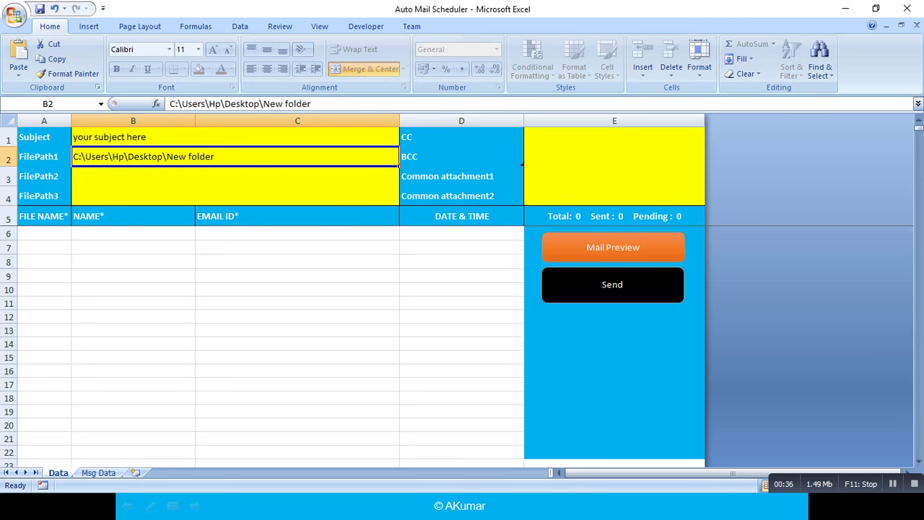
Enter the support e-mail address in the CC field, leaving BCC and attachments empty
click(403, 161)
click(532, 140)
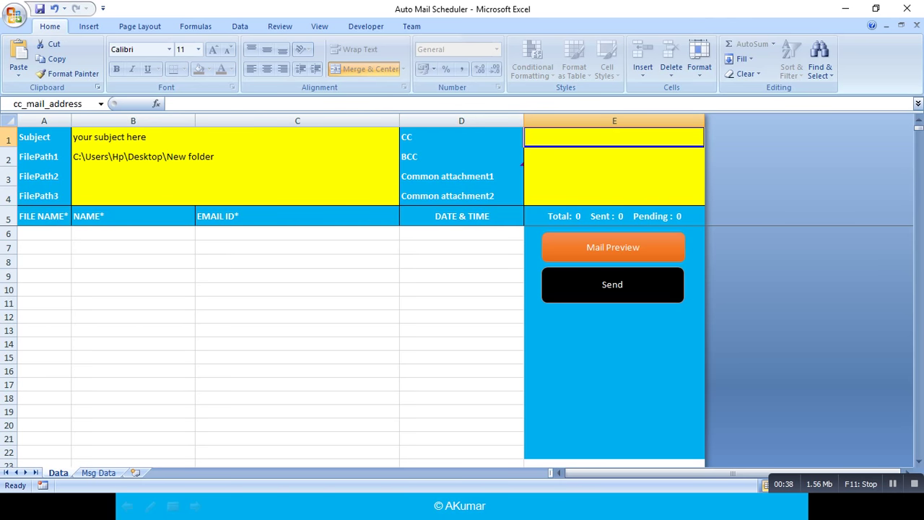
click(614, 156)
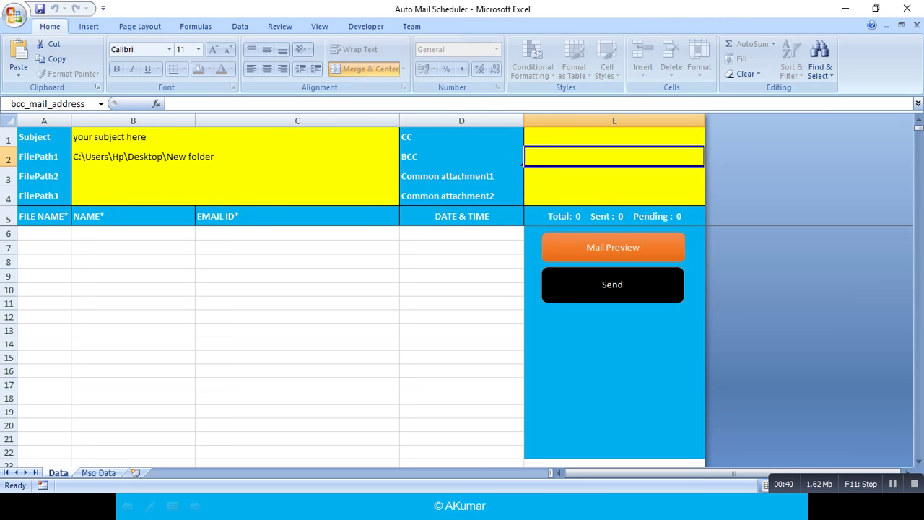
click(614, 137)
key(F2)
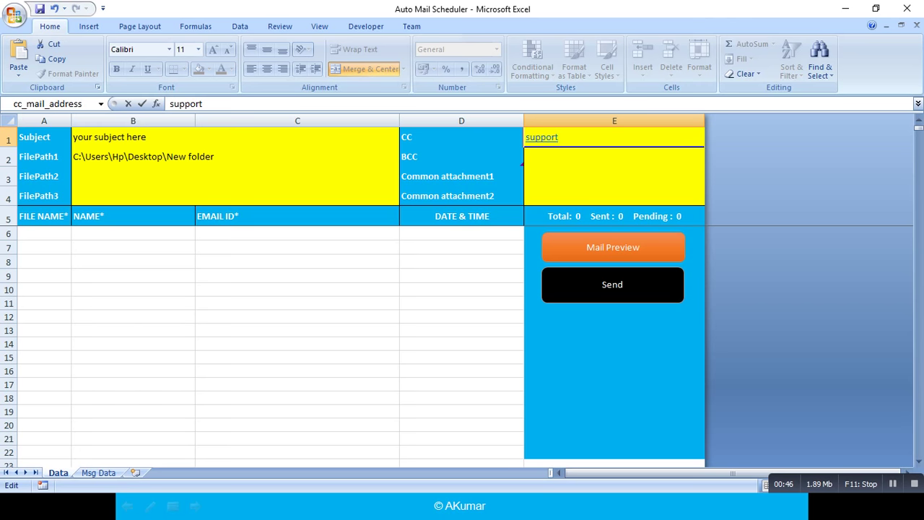
key(Return)
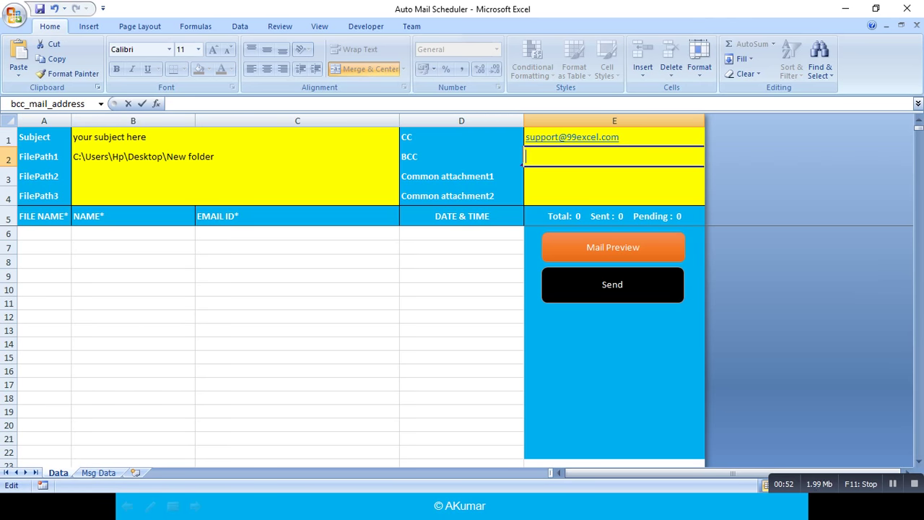
key(Return)
key(Return)
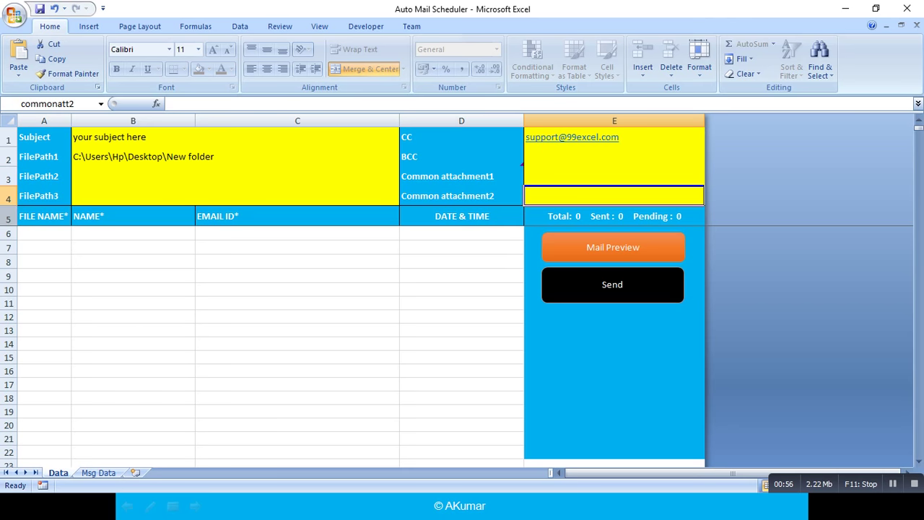
click(44, 247)
click(44, 233)
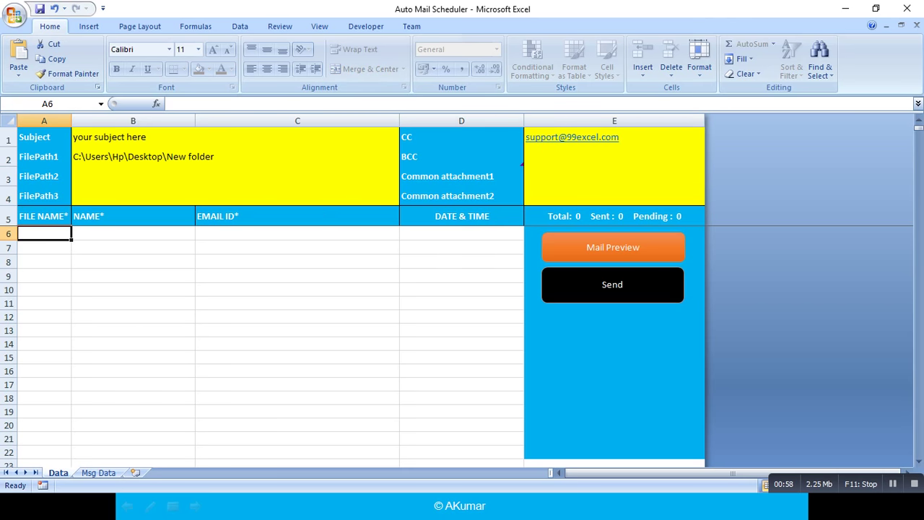
Enter file names 1 and 2 for the two recipient rows
text(this is)
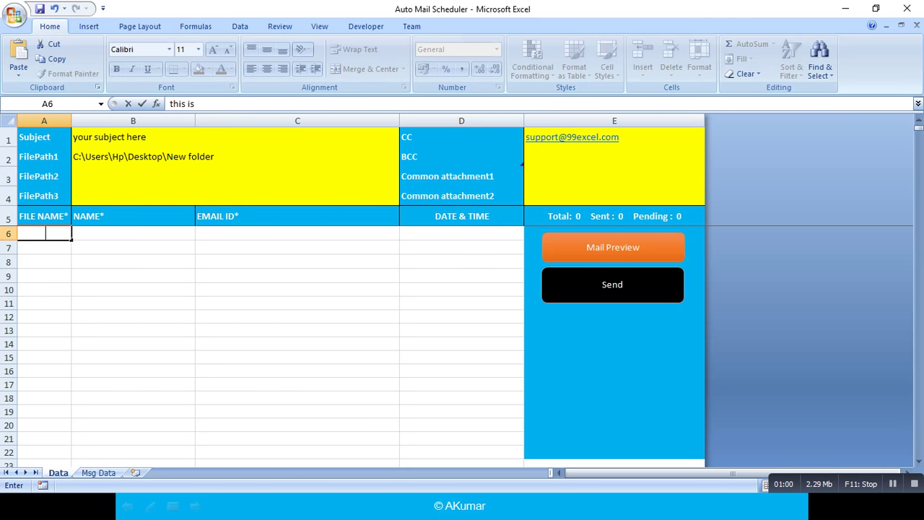
text( file name)
key(Return)
click(44, 233)
text(1)
key(Return)
text(2)
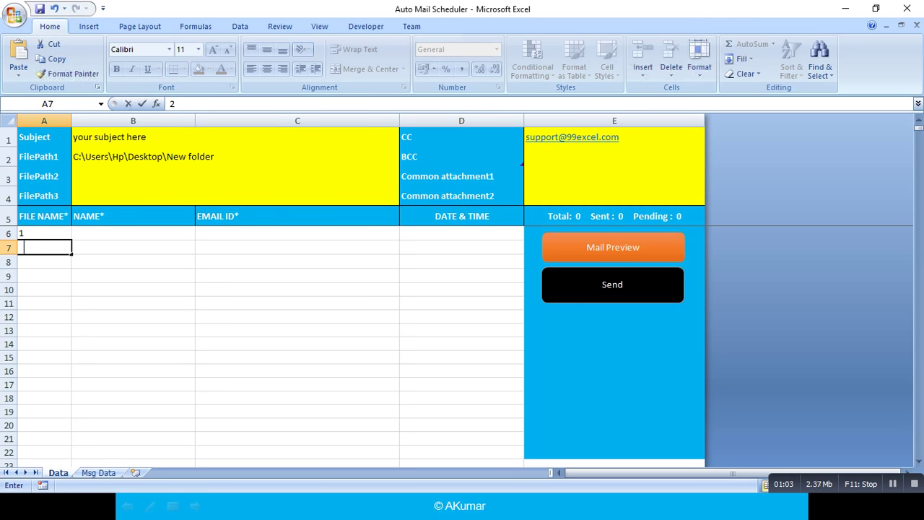
key(Return)
Fill in 'name of receiver' as the NAME of both recipients
click(133, 233)
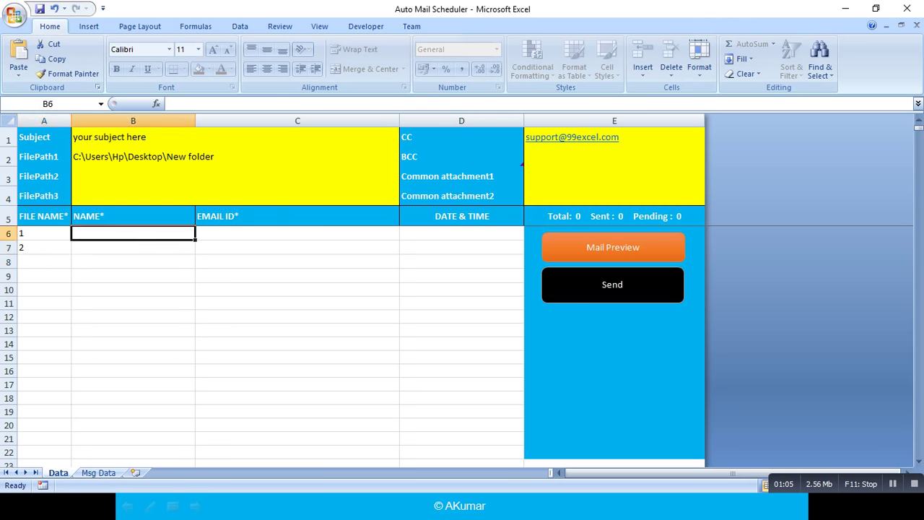
text(y)
key(BackSpace)
key(BackSpace)
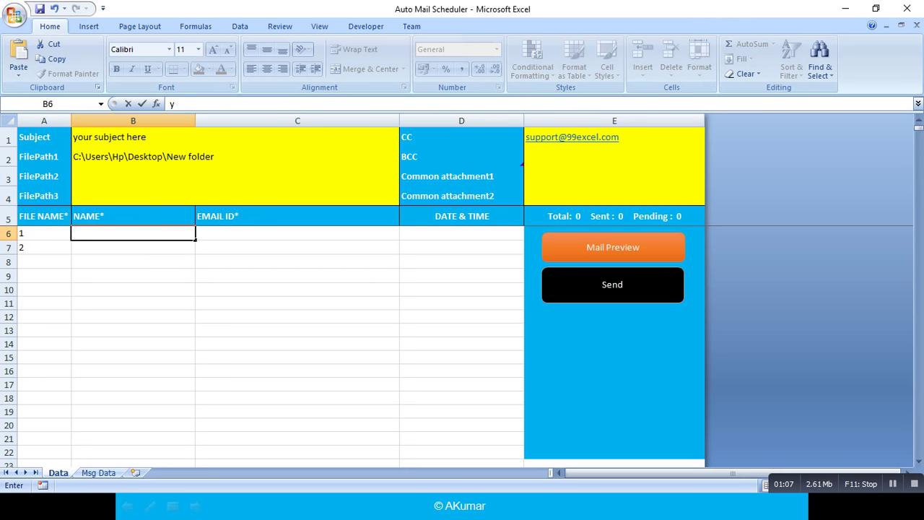
text(name od)
key(BackSpace)
text(f receiver)
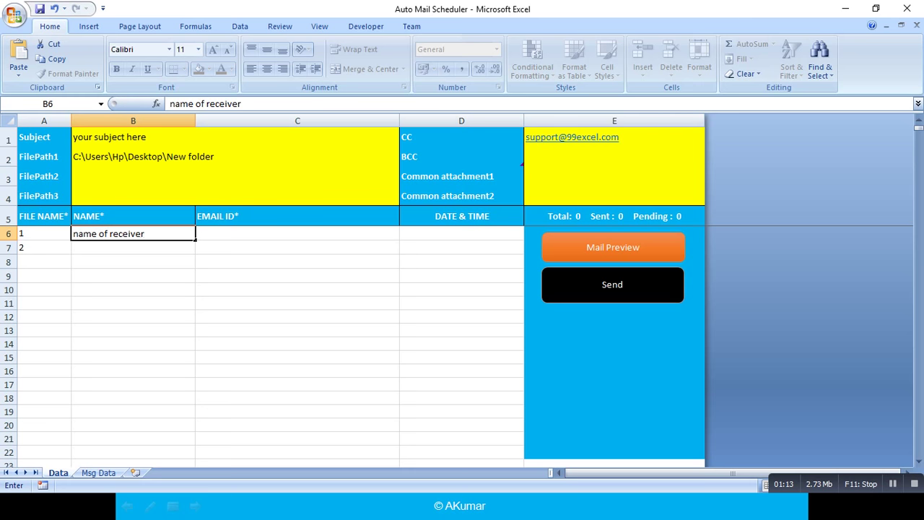
key(Return)
key(Up)
key(Down)
text(name)
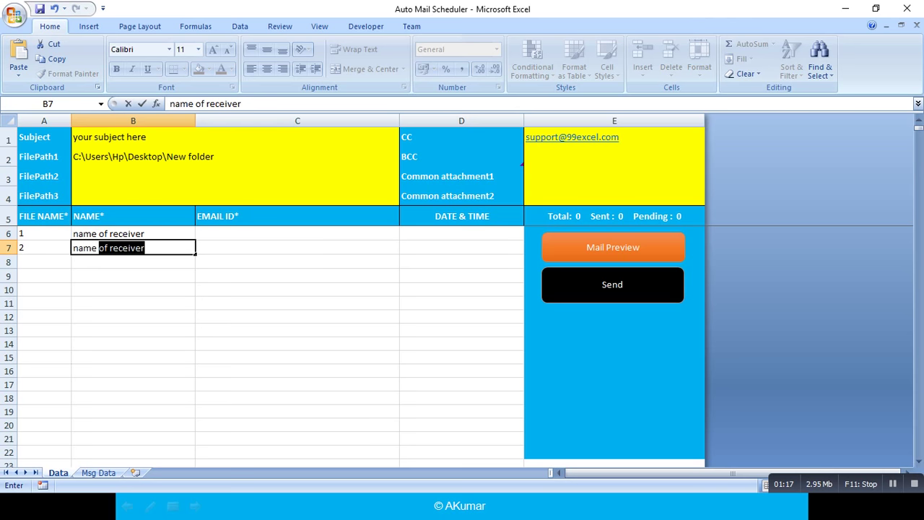
text( of re)
key(Return)
click(109, 233)
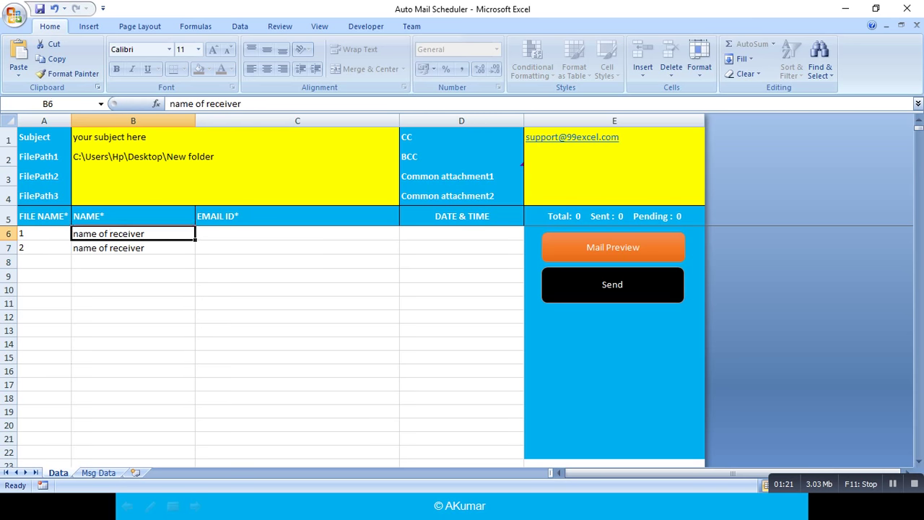
Give the first recipient a sample Gmail address as its EMAIL ID
click(297, 233)
text(email.co)
key(Return)
key(Up)
text(your)
key(BackSpace)
key(BackSpace)
key(BackSpace)
key(BackSpace)
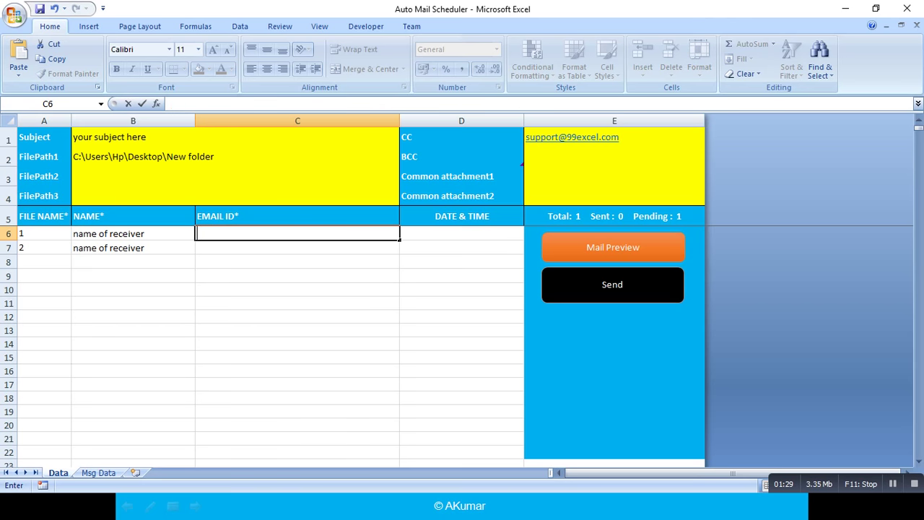
text(abc@gmail.com)
key(Return)
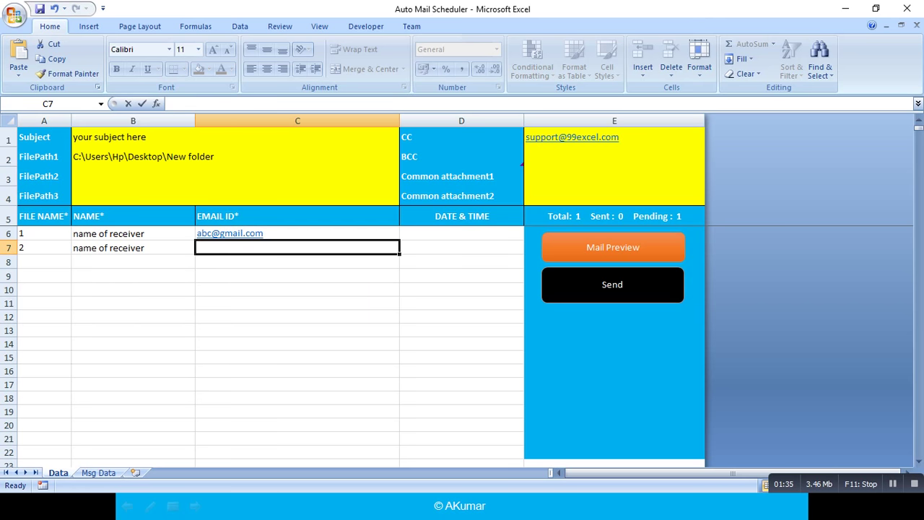
Give the second recipient the same sample Gmail address, making the counter Total 2, Pending 2
text(abc#)
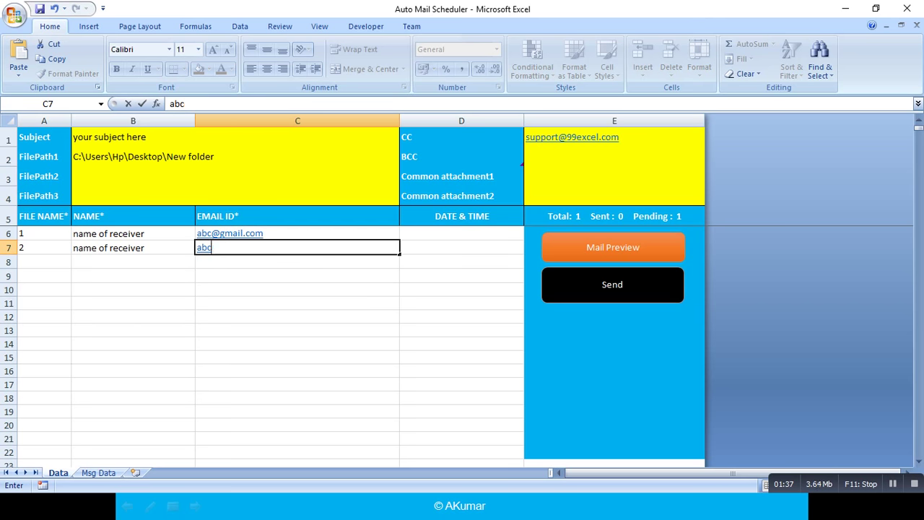
key(BackSpace)
text(@gmail.com)
key(Return)
click(297, 234)
click(461, 233)
key(Down)
key(Down)
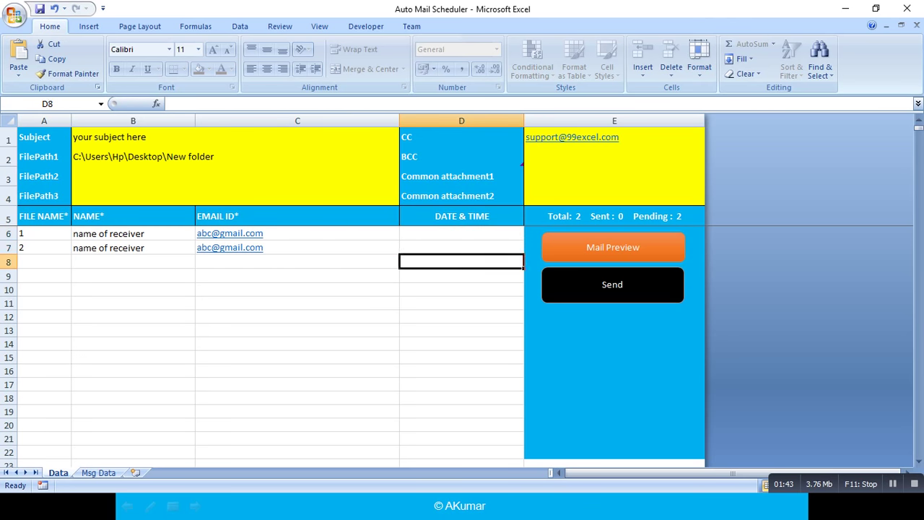
key(Left)
key(Left)
key(Left)
key(Up)
key(Up)
key(Up)
key(Up)
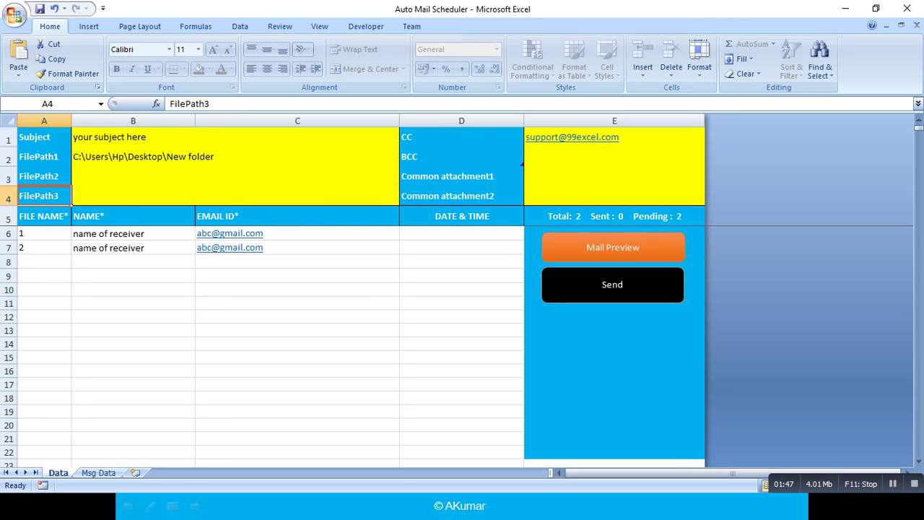
key(ctrl+Page_Down)
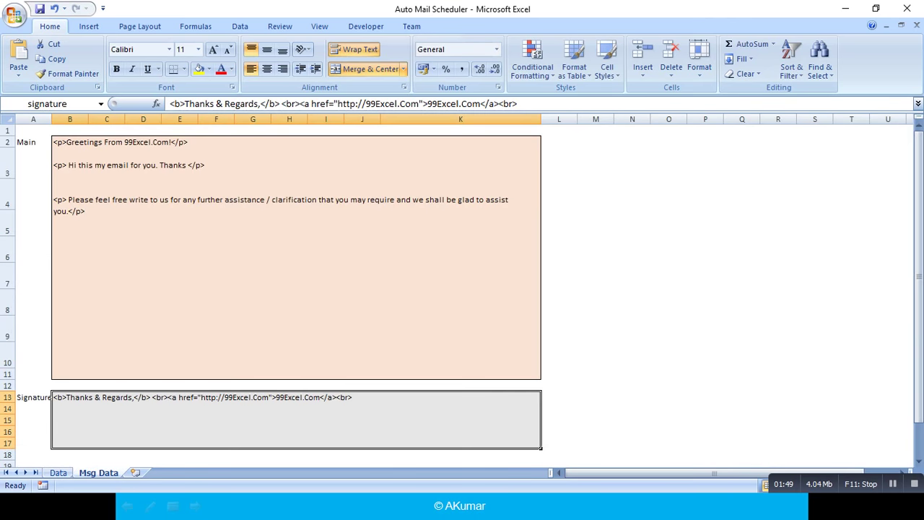
double_click(54, 153)
double_click(76, 142)
click(54, 176)
double_click(69, 211)
click(217, 418)
click(559, 354)
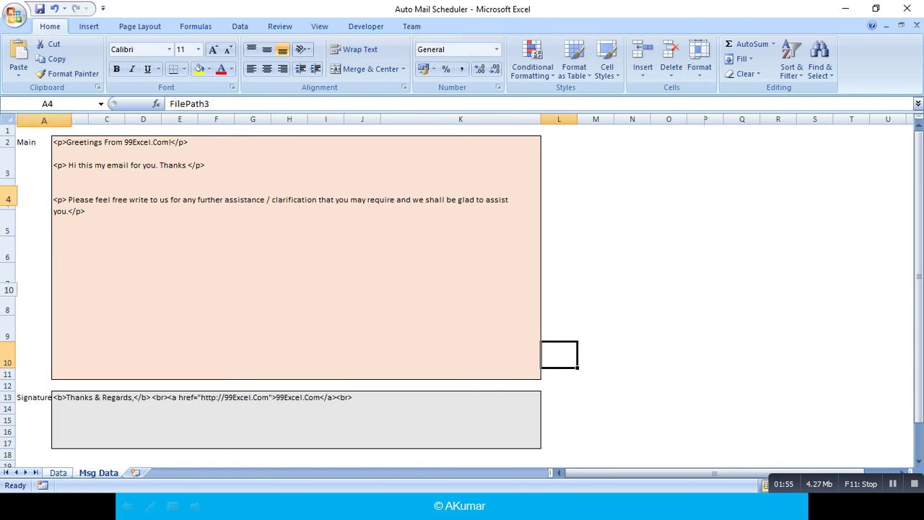
key(ctrl+Page_Up)
click(296, 330)
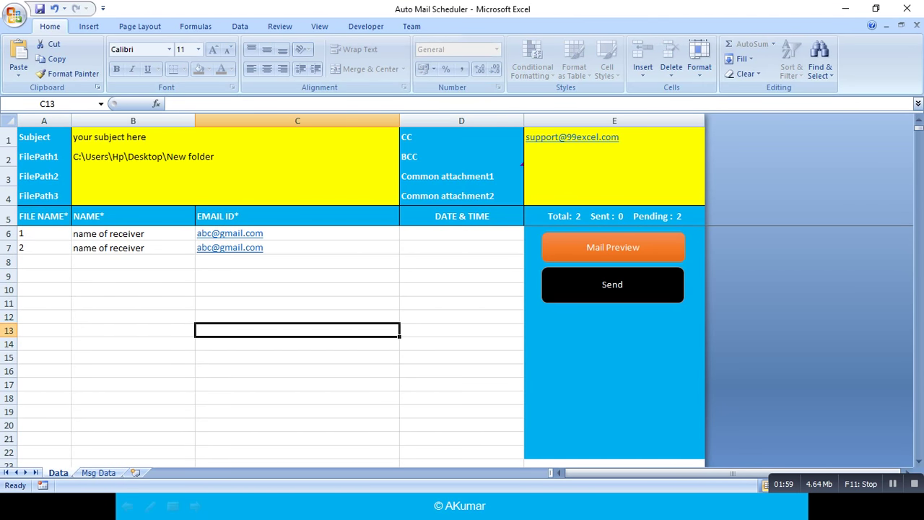
Check the counter formula and send both mails, stamping 11/02/2018 09:15 with Sent 2
click(615, 216)
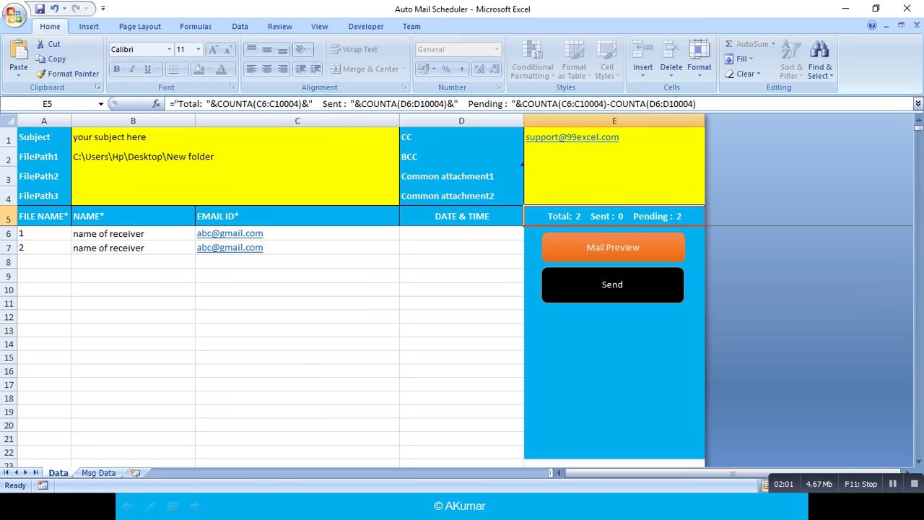
click(614, 330)
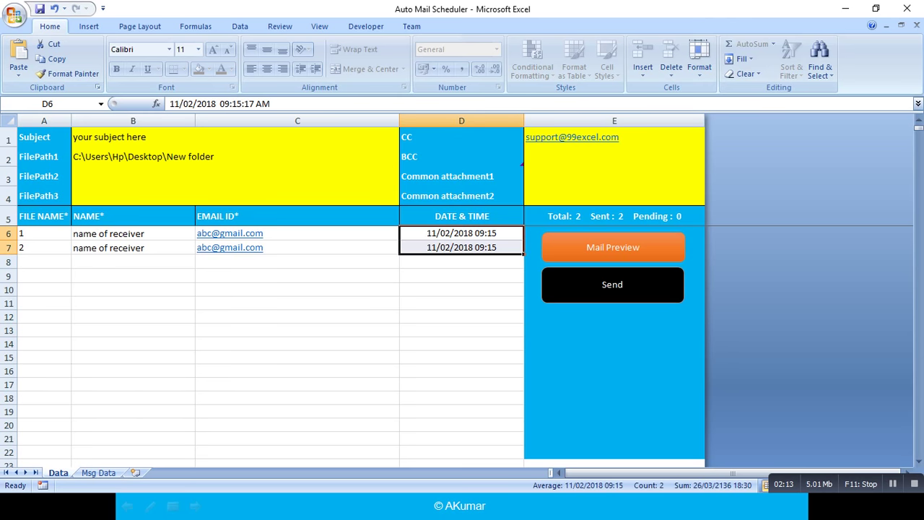
click(297, 316)
Add the note 'mails has been sent' in cell C12
text(mail s)
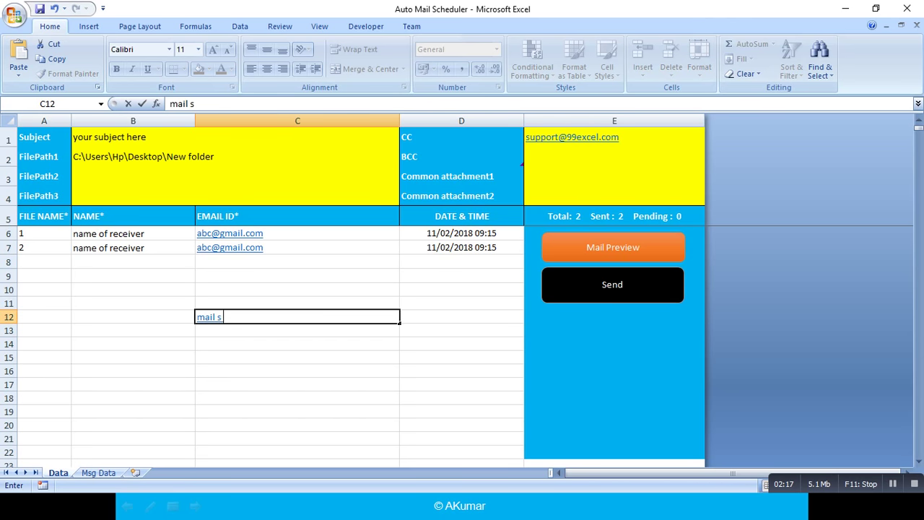
key(BackSpace)
key(BackSpace)
text(s)
text( has been sent)
key(Return)
key(Down)
key(Down)
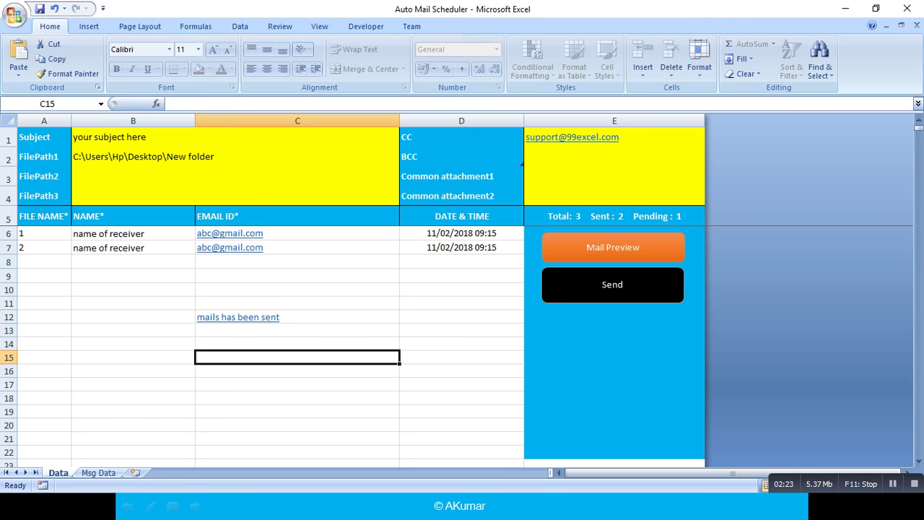
key(Left)
Add notes 'you can download it from 99Excel.com' in B15 and 'it is free' in C17
text(you can download it from)
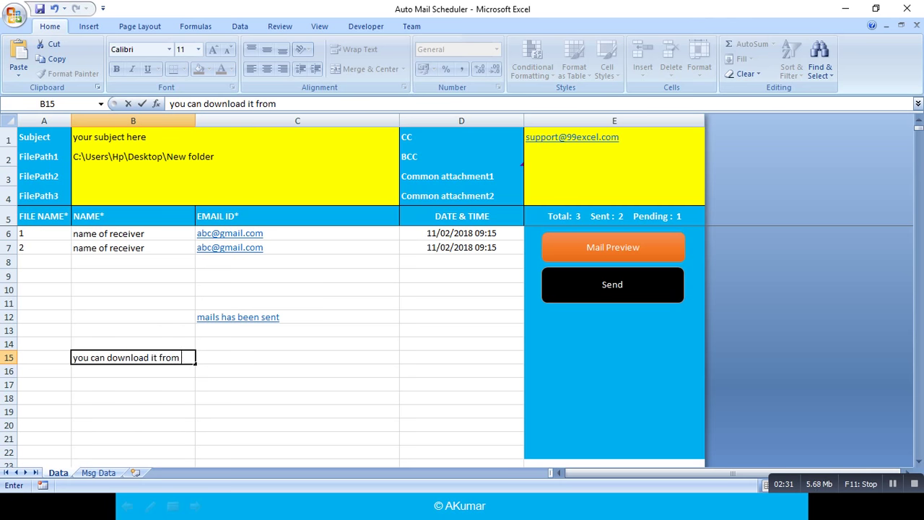
text( 99Excel.com)
key(Return)
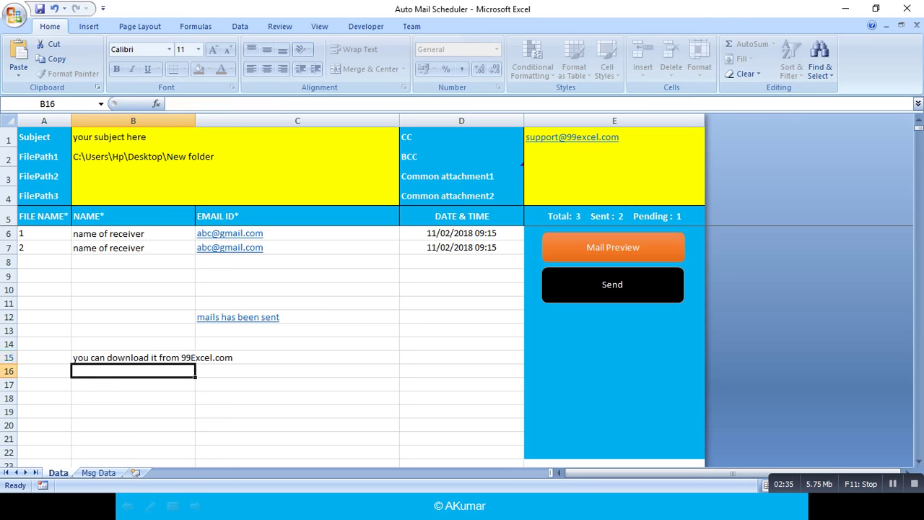
click(197, 357)
key(Down)
key(Down)
text(it is free)
key(Return)
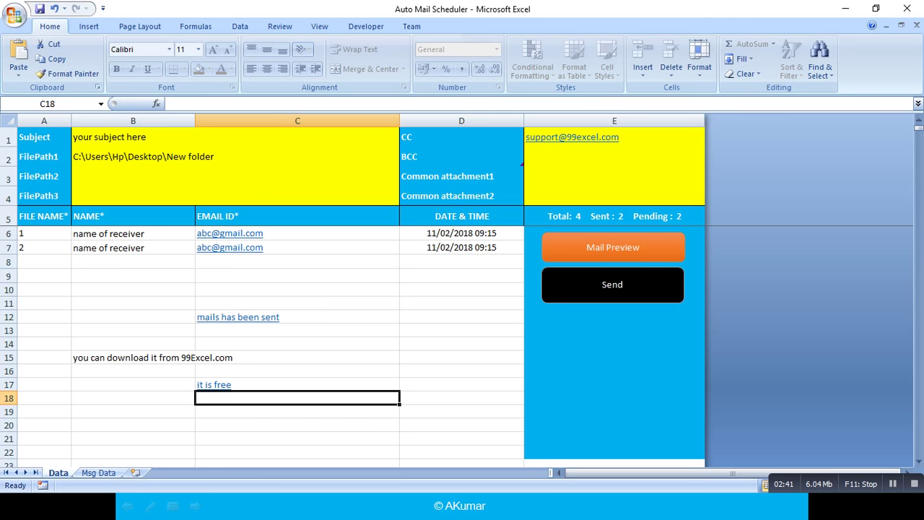
key(alt+Tab)
key(alt+Tab)
key(alt+Tab)
key(alt+Tab)
key(alt+Tab)
key(alt+Tab)
key(alt+Tab)
key(alt+Tab)
key(alt+Tab)
key(alt+Tab)
key(alt+Tab)
key(alt+Tab)
key(alt+Tab)
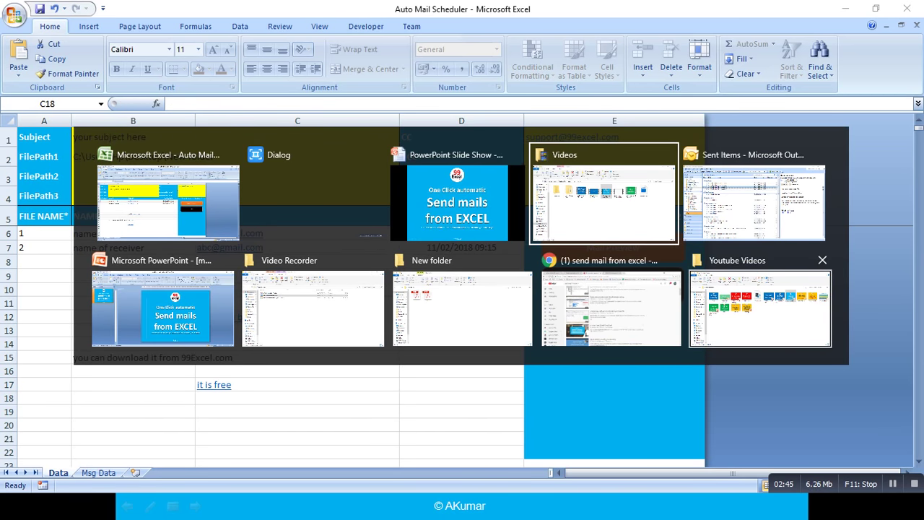
key(alt+Tab)
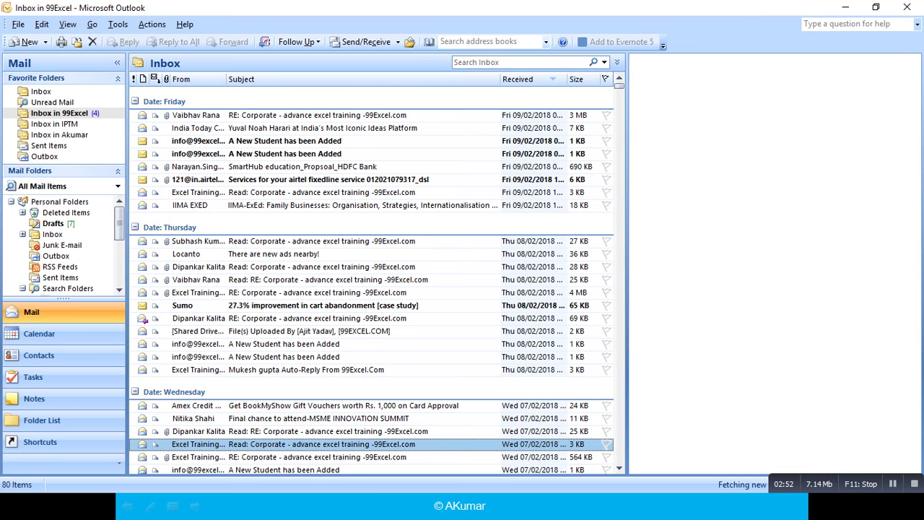
In Sent Items, open the 'your subject here' mail and check its sender, recipient and 2.pdf attachment
click(49, 145)
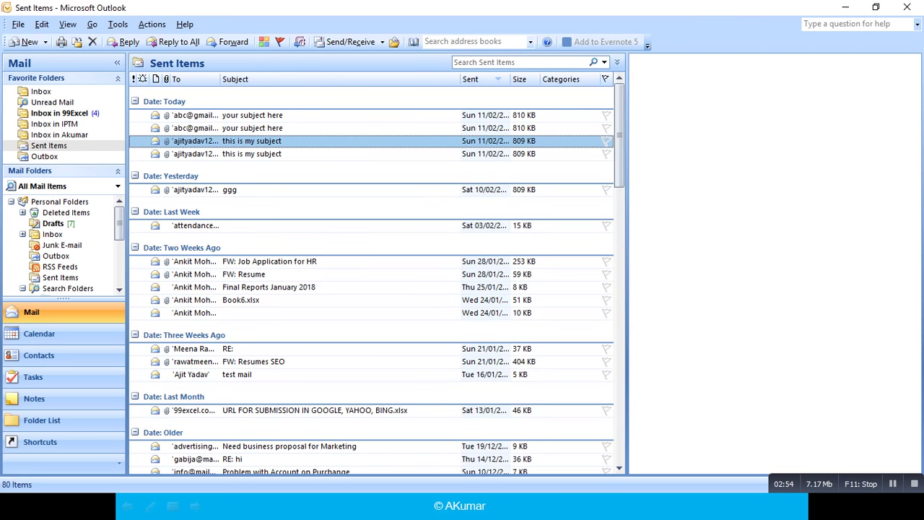
double_click(252, 115)
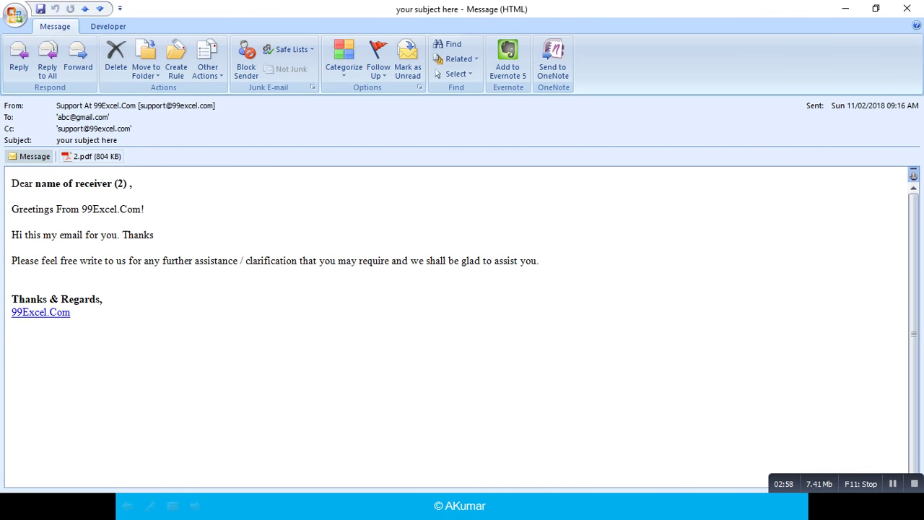
double_click(82, 117)
click(463, 228)
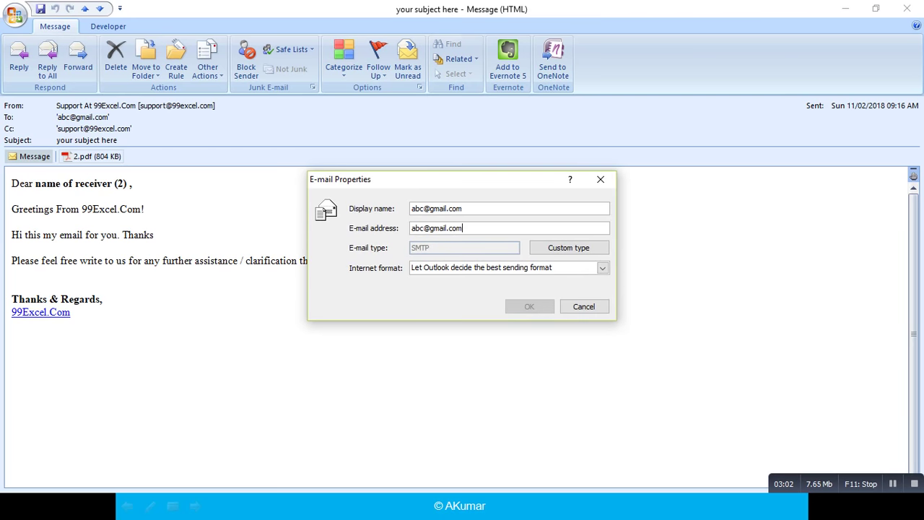
key(Escape)
double_click(98, 106)
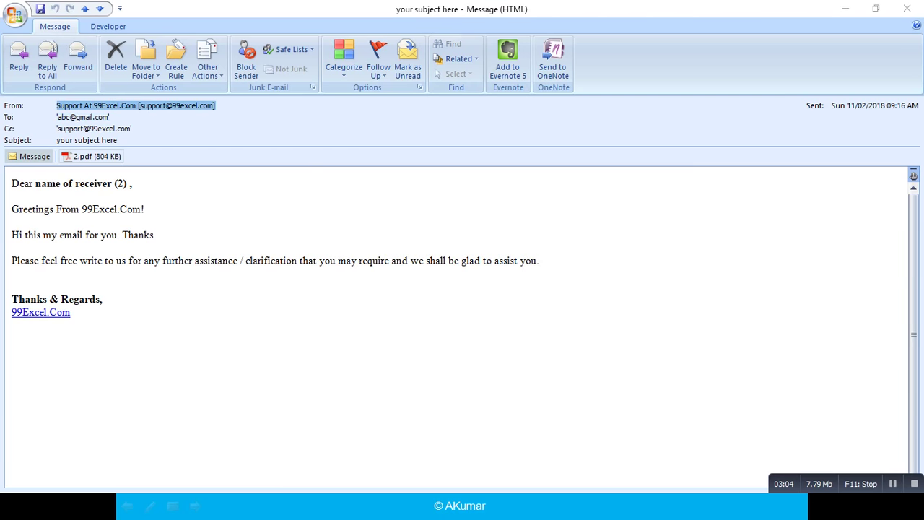
key(Escape)
drag(62, 208, 141, 209)
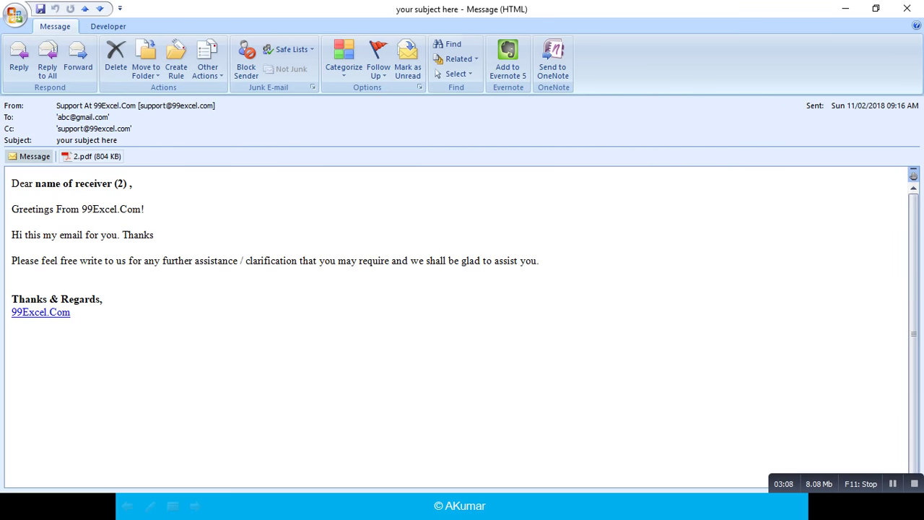
key(Escape)
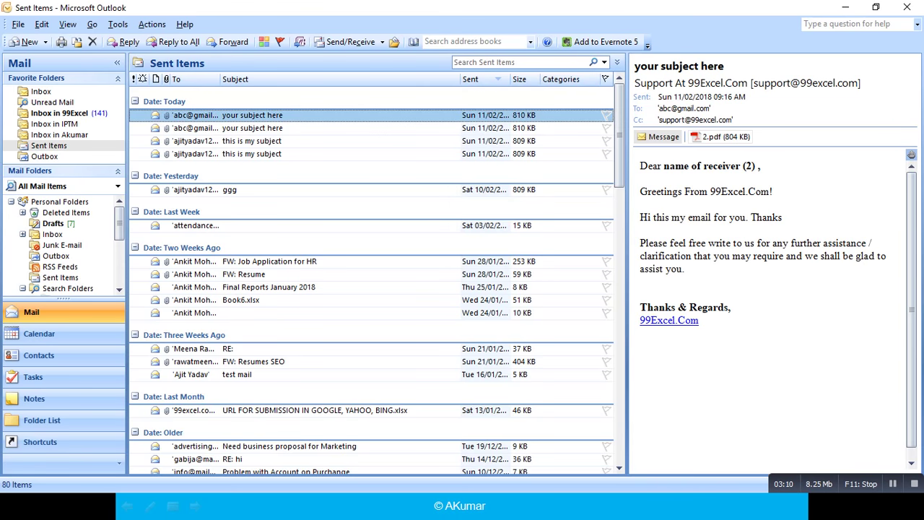
Read the top 'Mail delivery failed' notice in the 99Excel inbox, then return to Excel
click(60, 113)
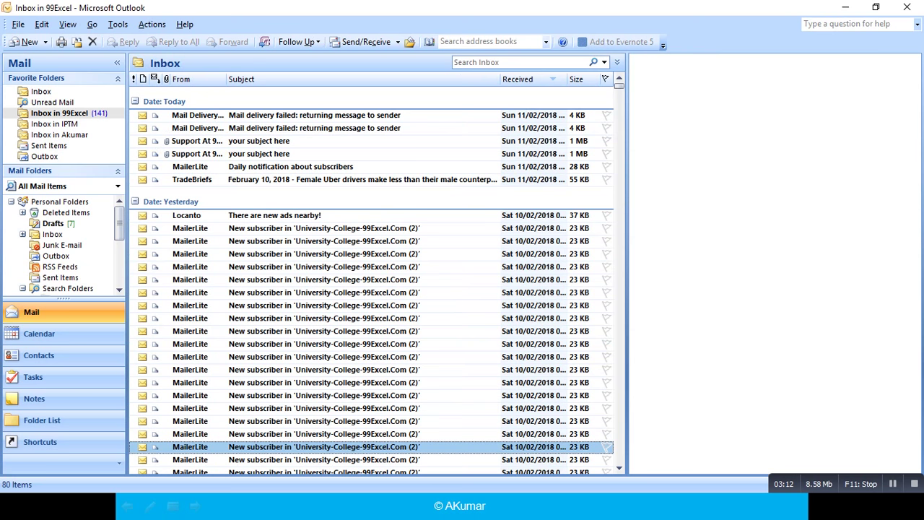
click(289, 115)
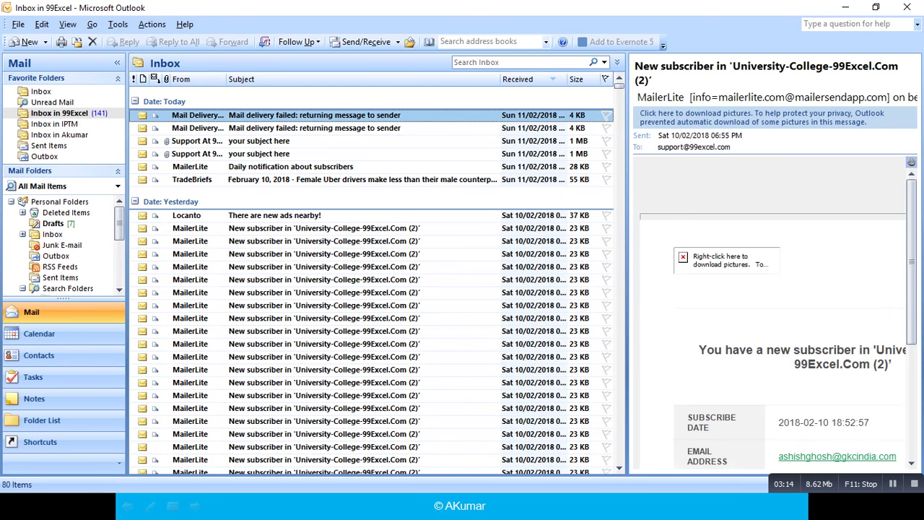
key(Return)
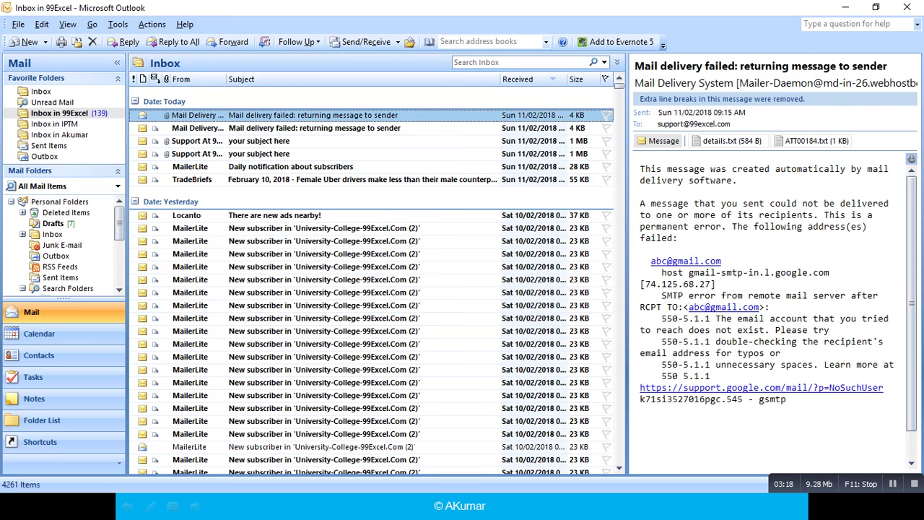
key(alt+Tab)
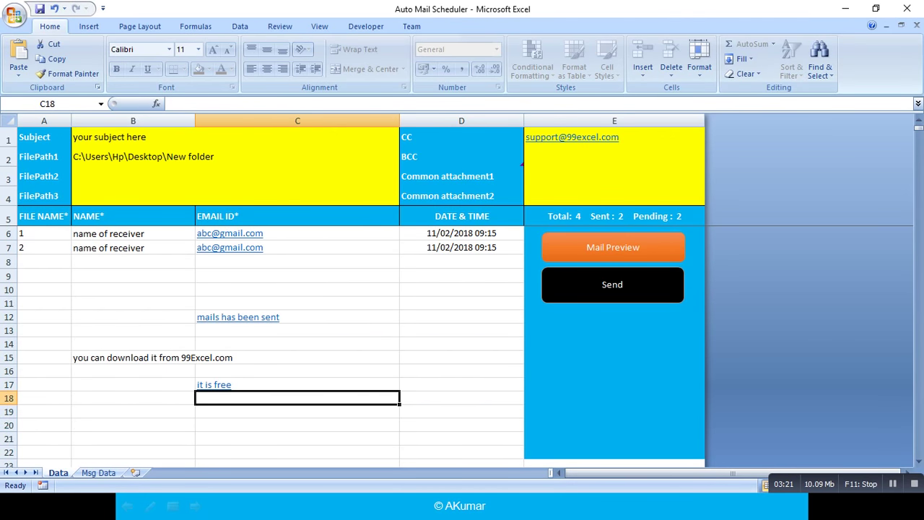
Type 'thanks!' into cell C19 so the counter reads Total 5, Sent 2, Pending 3
click(297, 411)
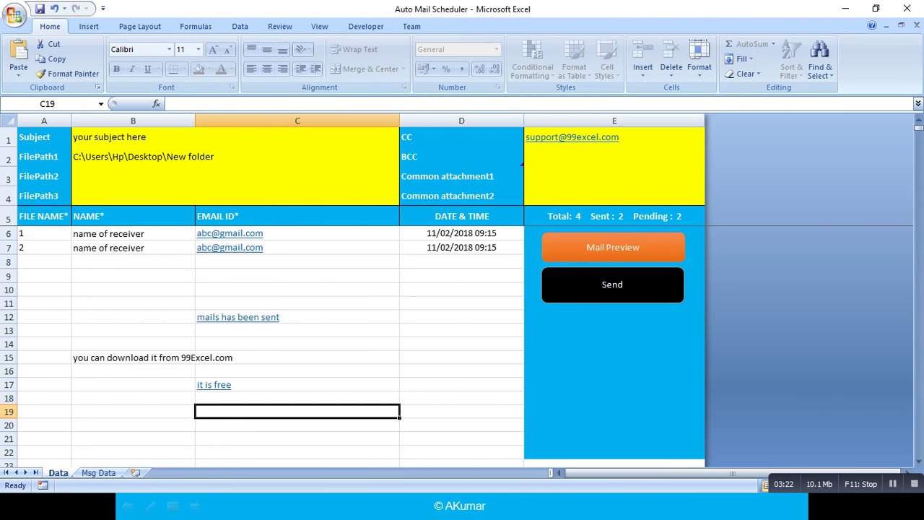
text(tha)
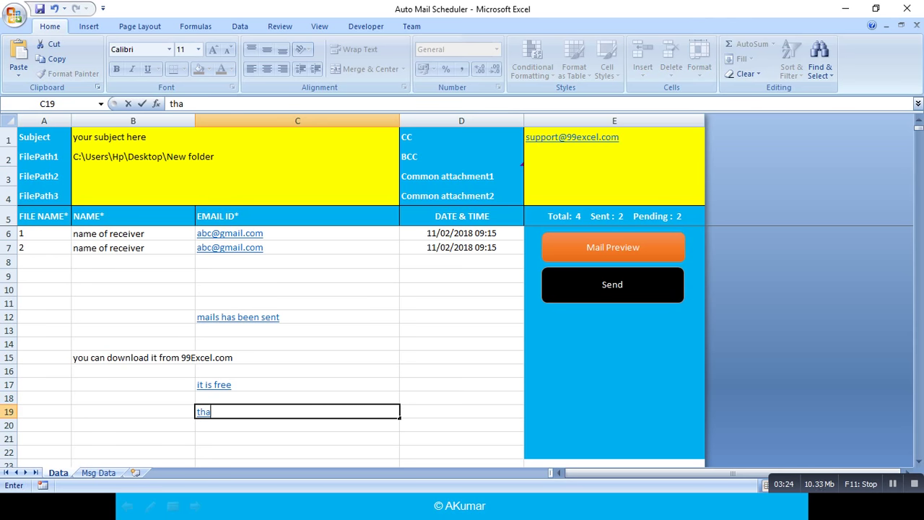
text(nks!)
key(Return)
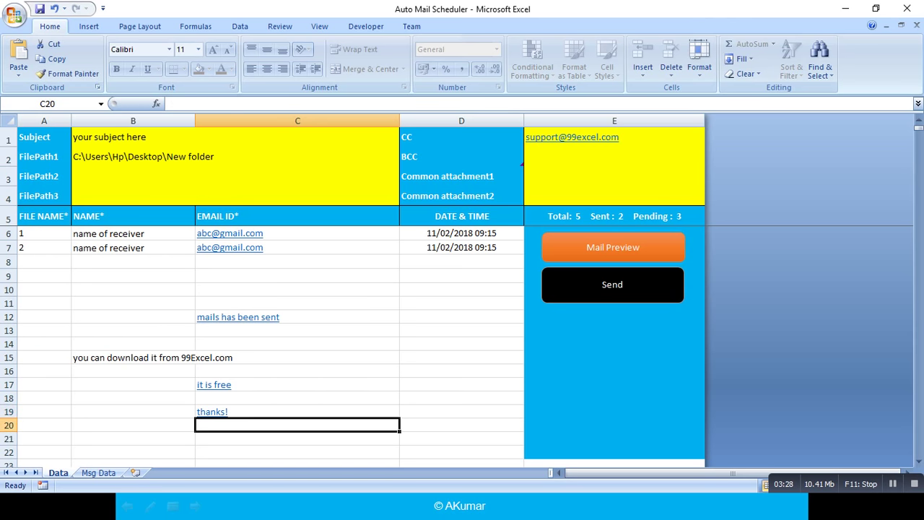